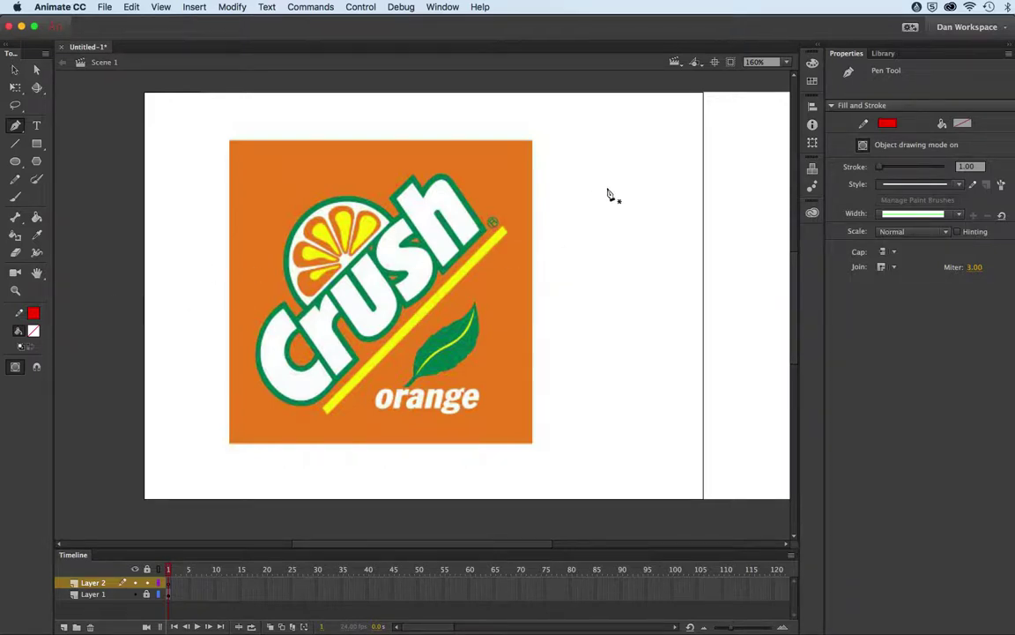
Set the stroke weight to 33, draw a test line beside the logo, then undo it.
drag(879, 169, 890, 167)
click(632, 333)
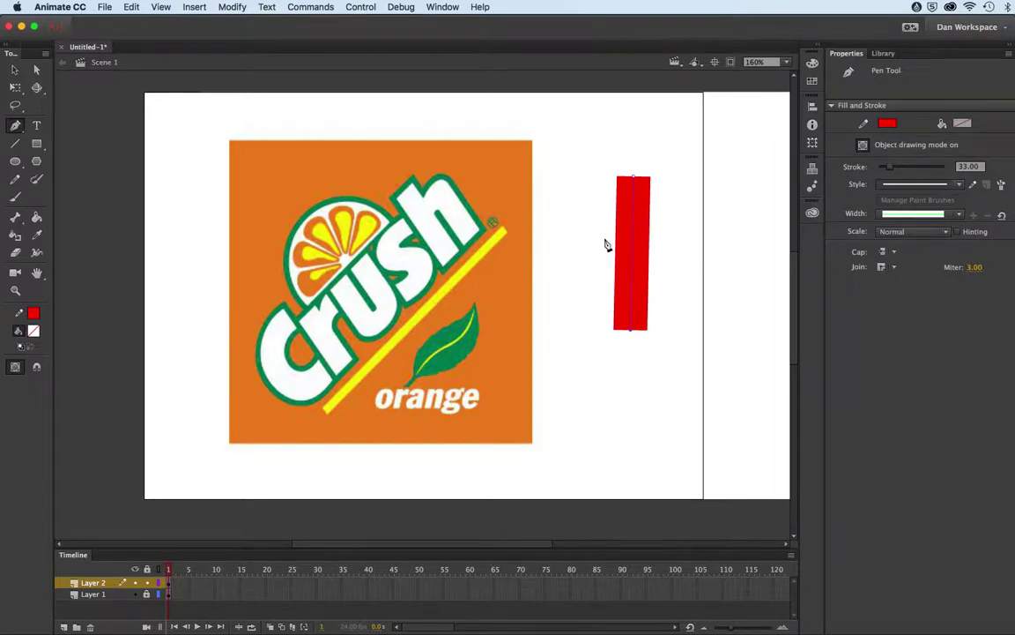
key(Delete)
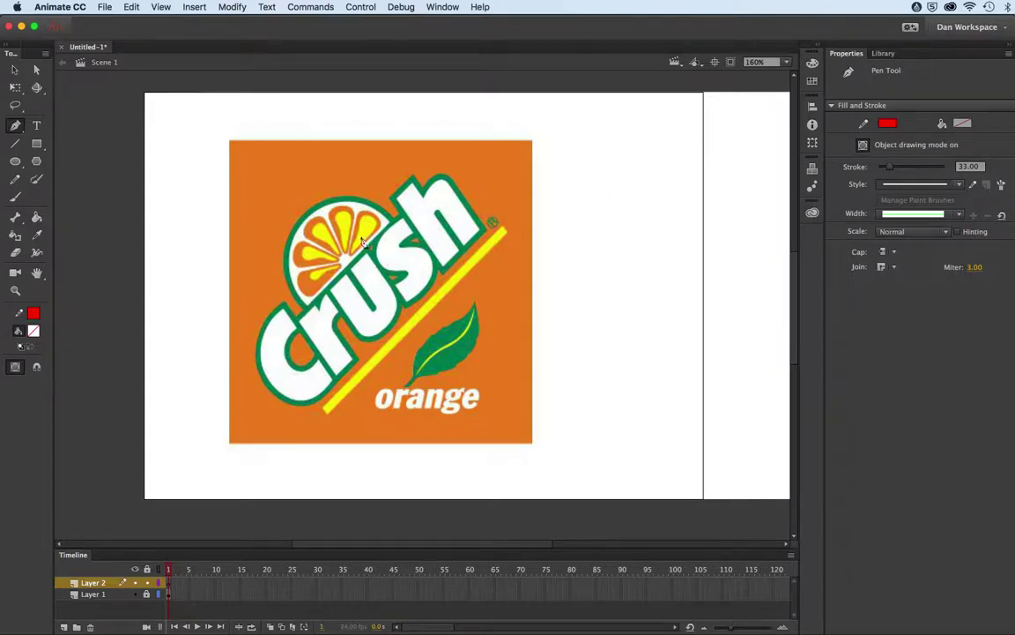
Toggle Object Drawing mode off and back on, and set the pen stroke weight to 1.
click(16, 367)
click(15, 369)
double_click(965, 167)
text(1)
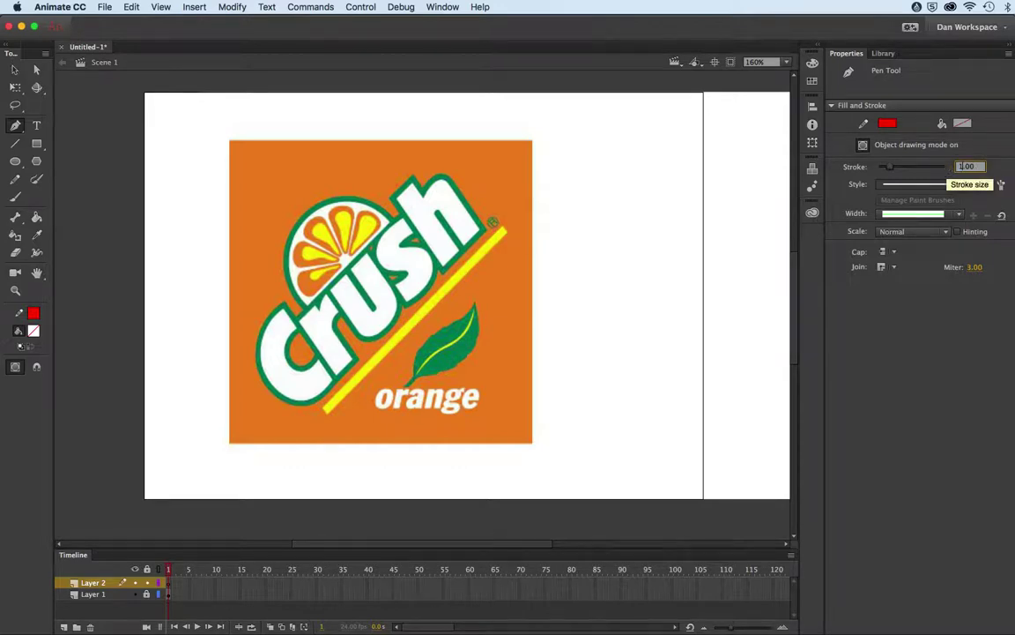
key(Tab)
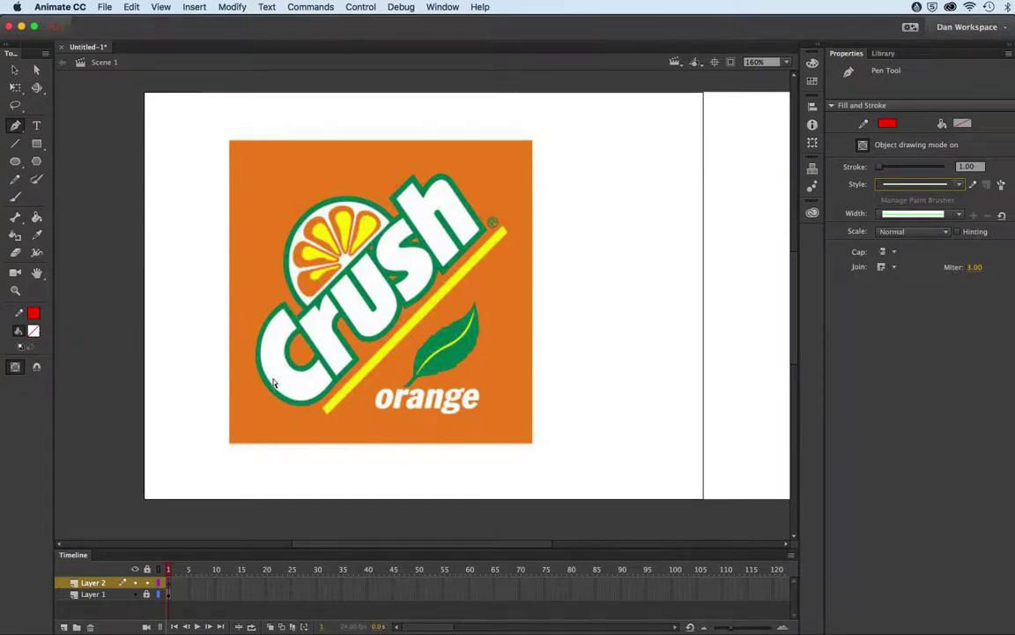
Zoom in on the C and trace its outer edge from the top down around the bottom.
key(super+equal)
key(super+equal)
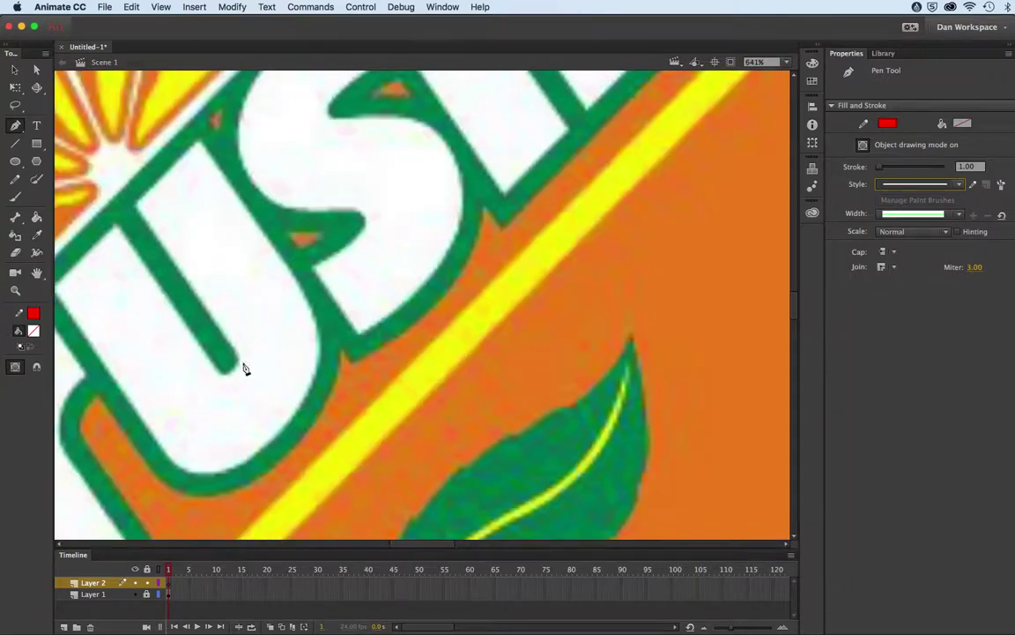
drag(224, 376, 440, 308)
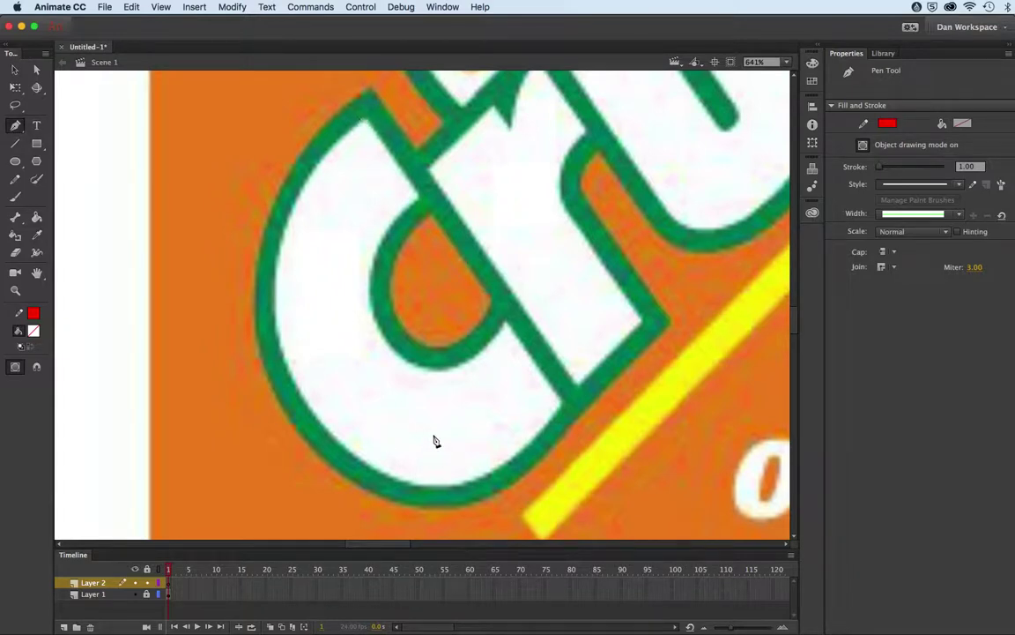
click(364, 116)
mouse_move(302, 399)
mouse_down()
mouse_move(362, 488)
mouse_move(394, 514)
mouse_move(401, 551)
mouse_move(393, 562)
mouse_up()
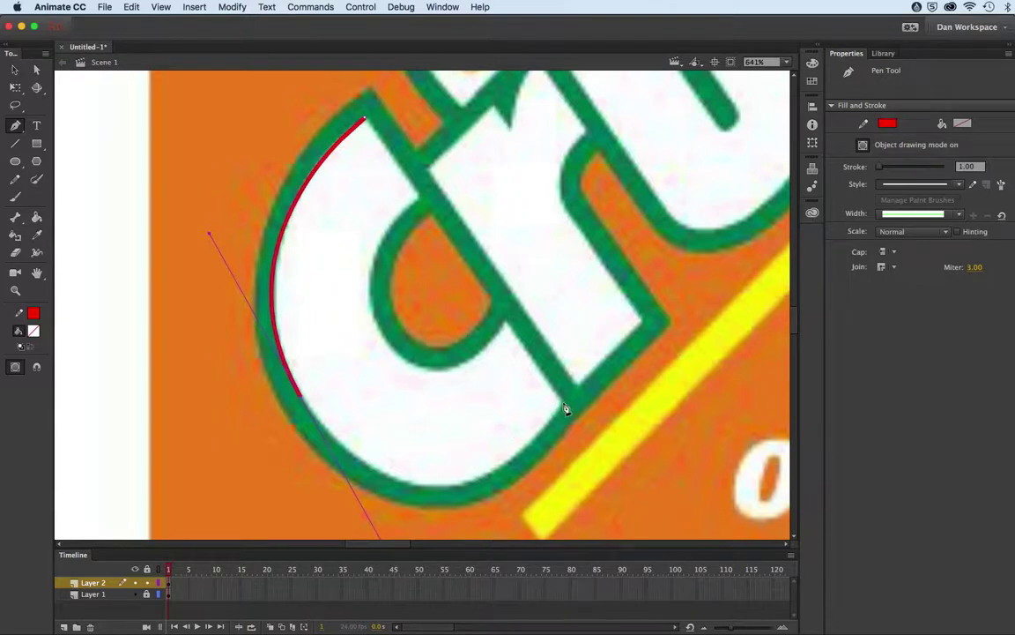
drag(563, 404, 597, 345)
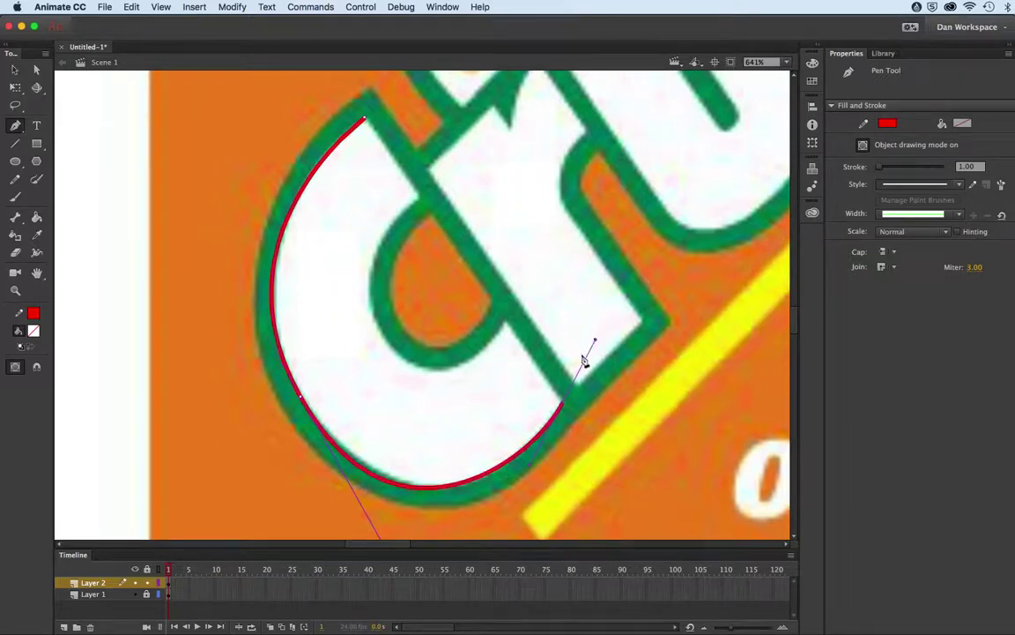
drag(496, 417, 501, 345)
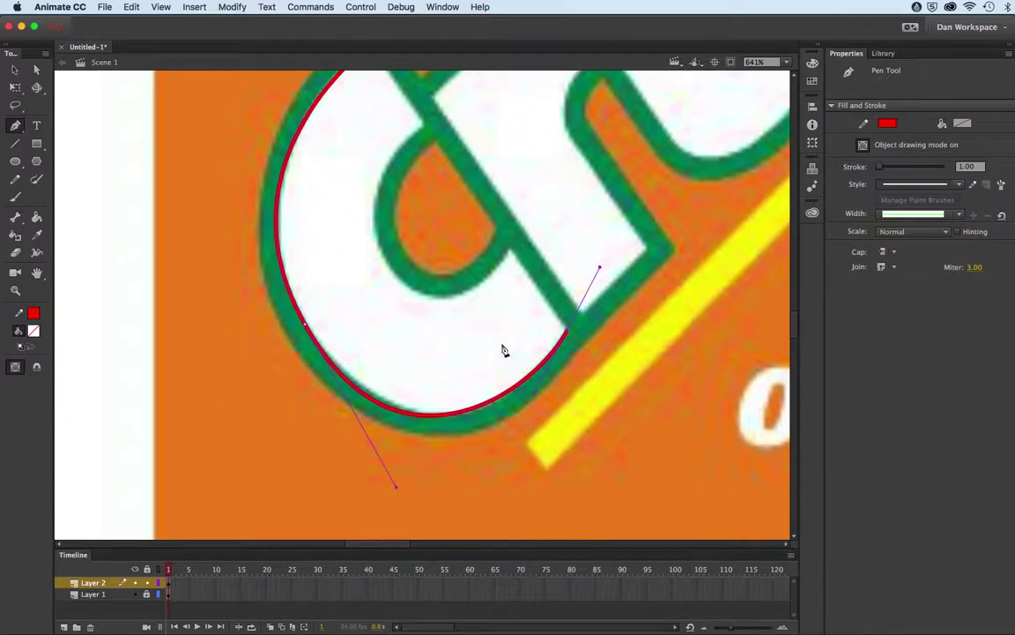
Finish the open path and adjust its Bezier handles so the curve follows the C's outer edge.
key(Escape)
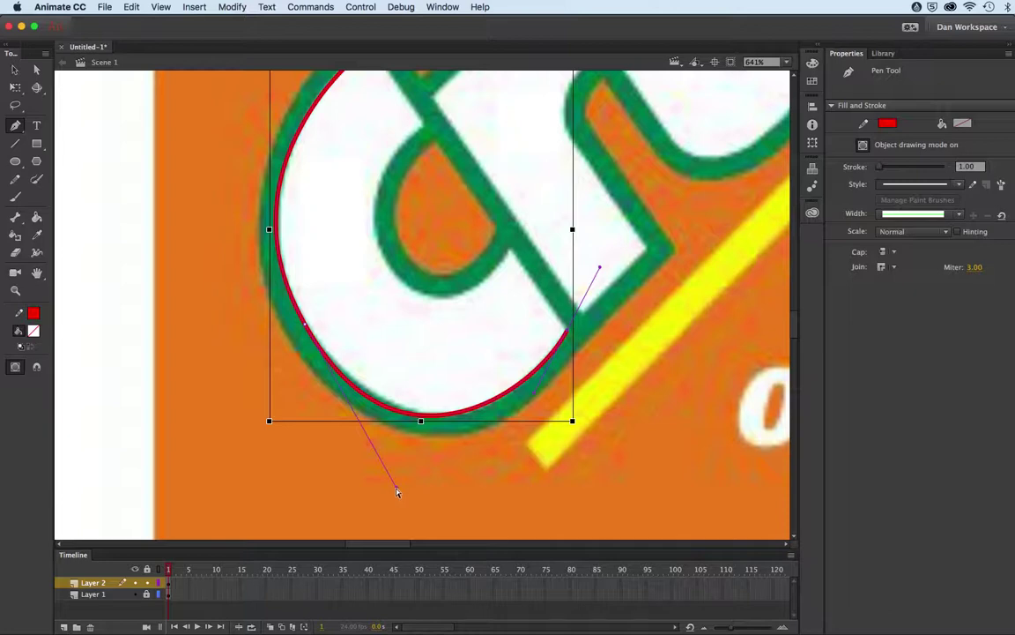
drag(398, 493, 395, 486)
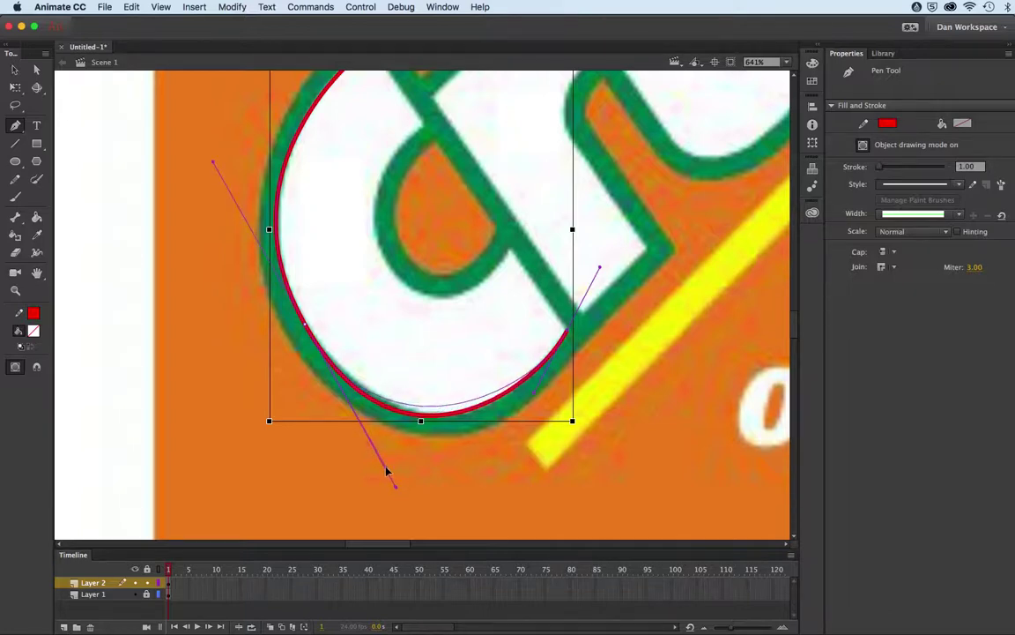
drag(387, 472, 387, 468)
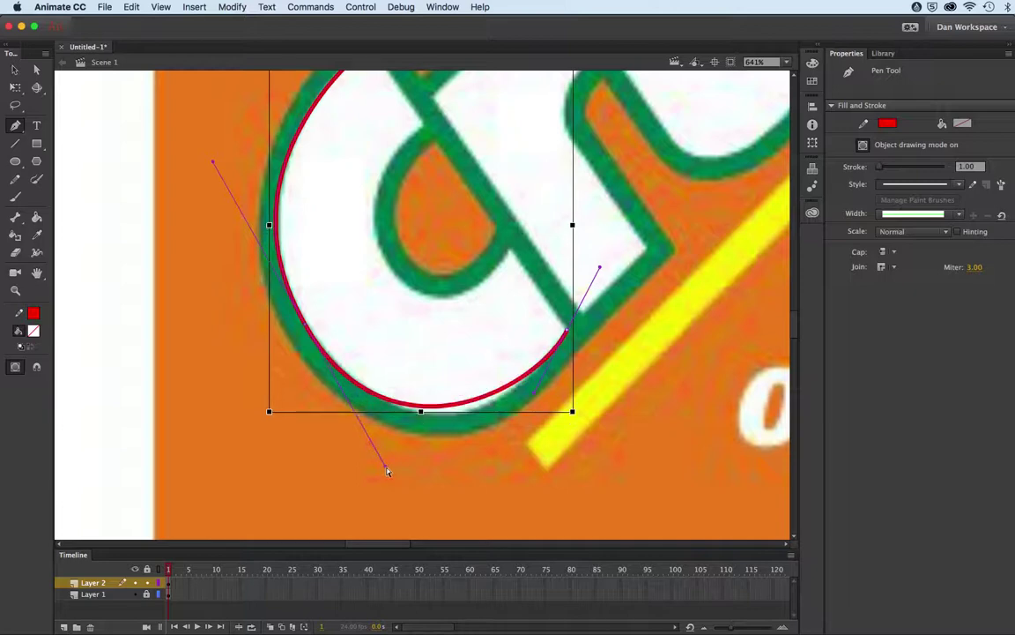
drag(535, 396, 526, 419)
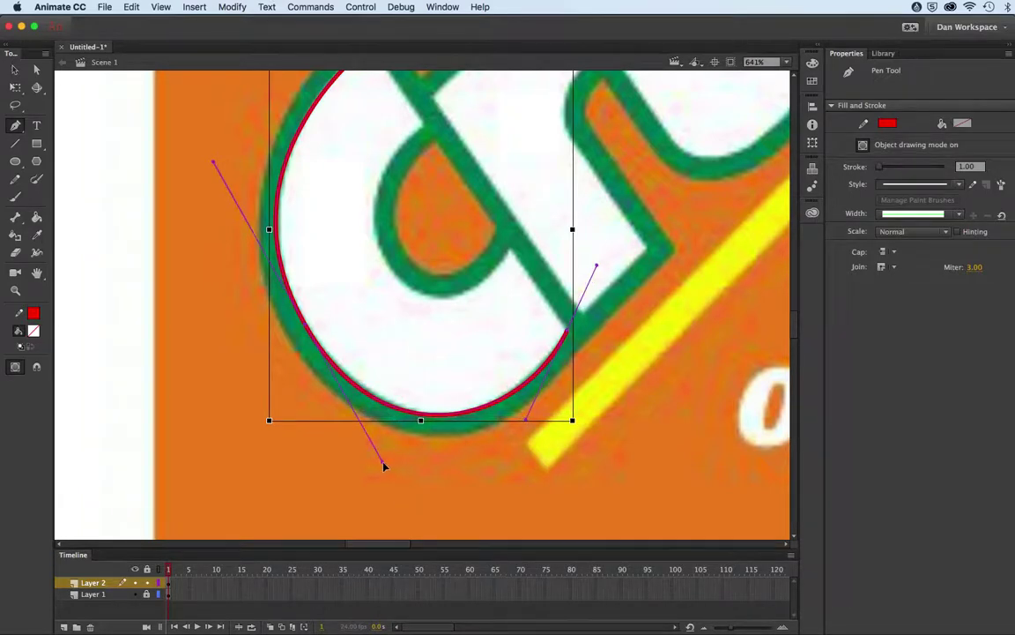
drag(386, 470, 381, 459)
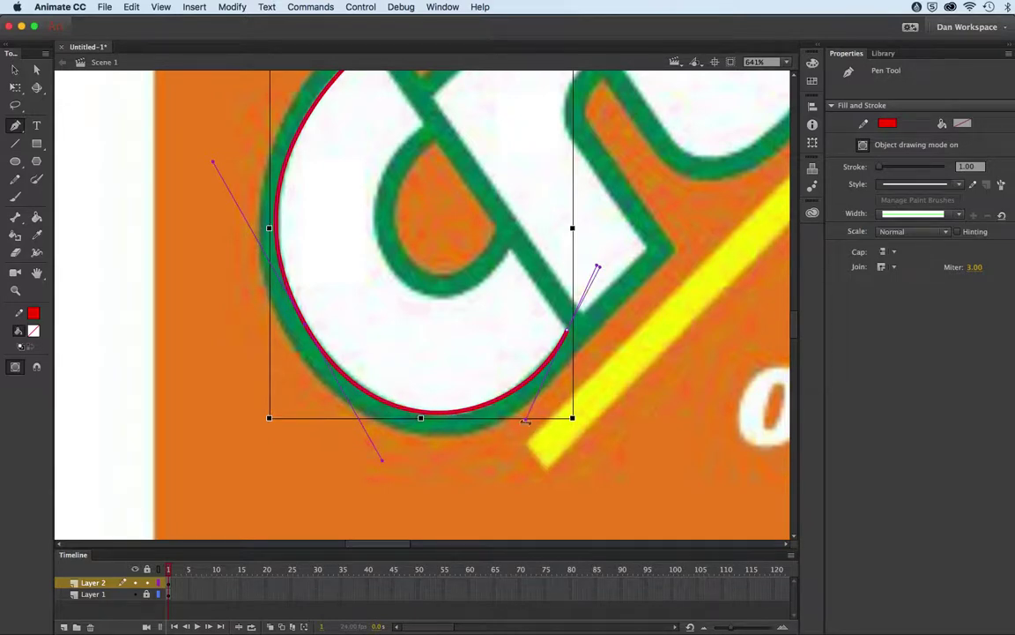
drag(525, 422, 527, 420)
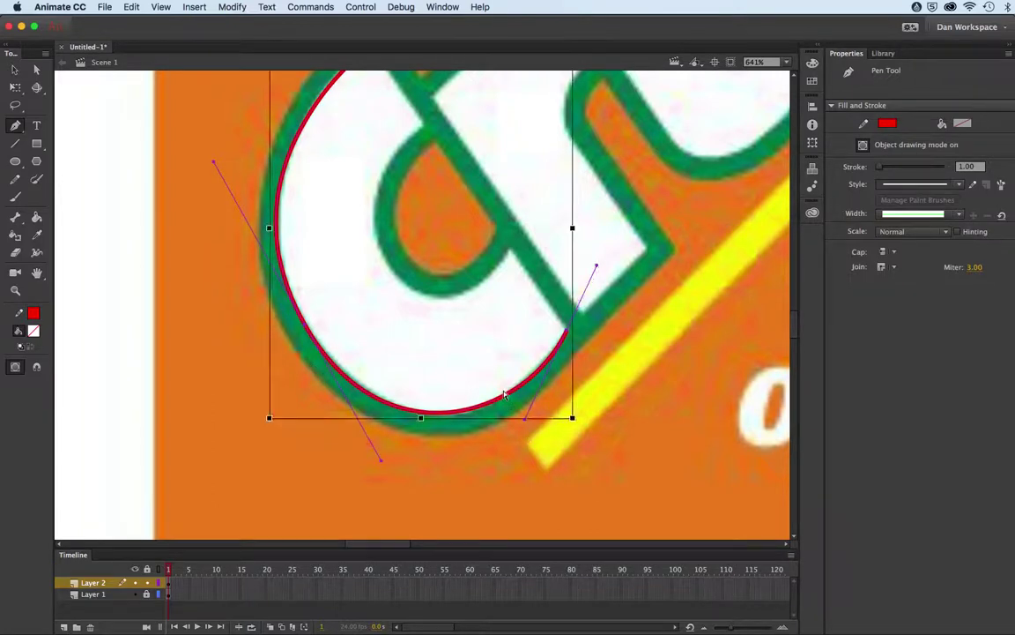
Make the curve's end a corner, draw the straight edge across the C's end, and begin the inner curve.
click(567, 335)
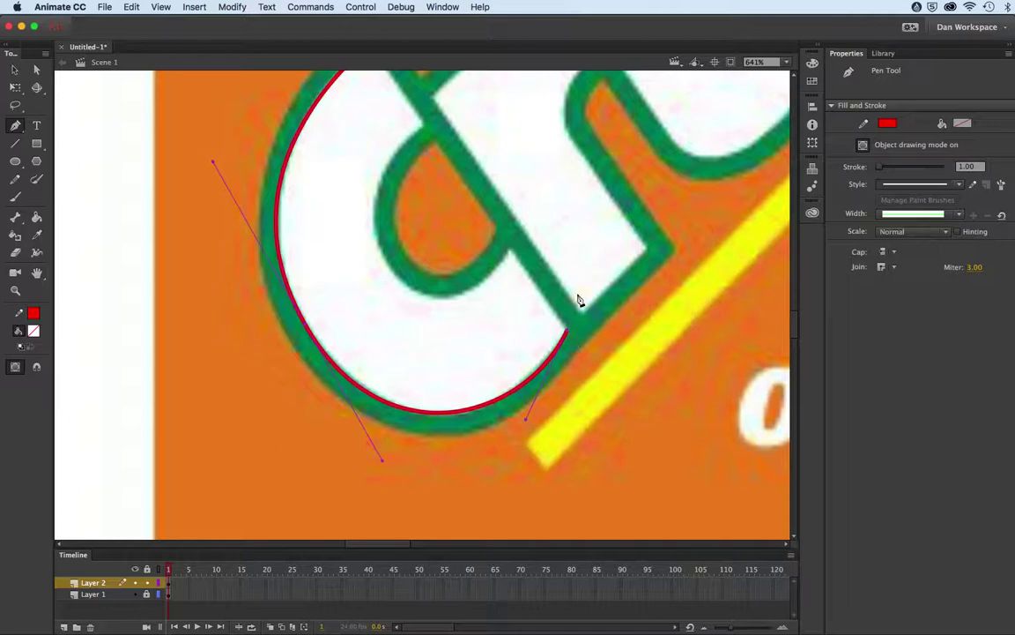
click(511, 255)
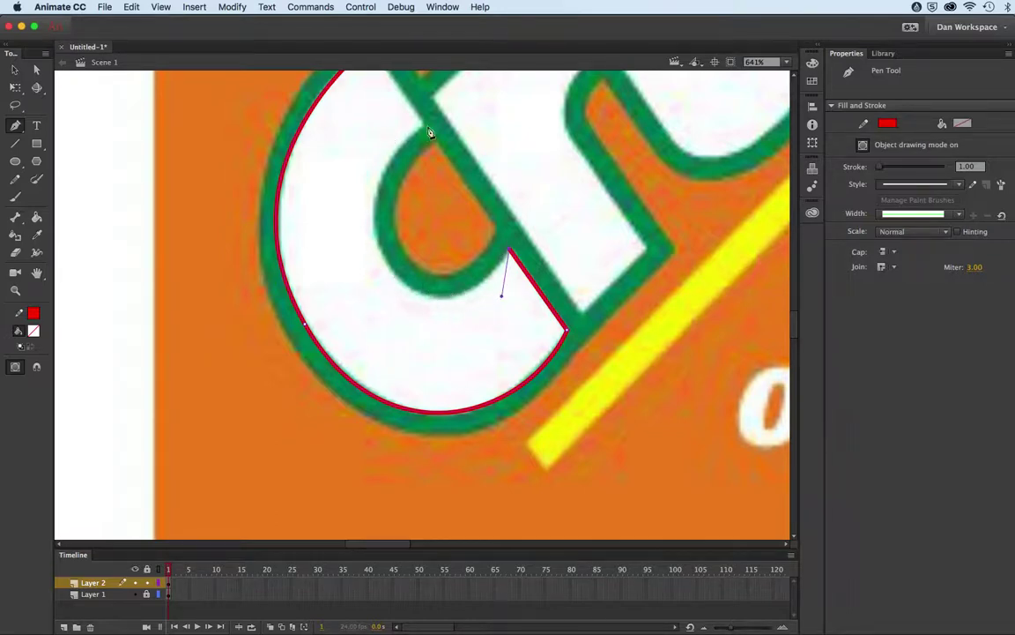
drag(389, 266, 345, 203)
key(Escape)
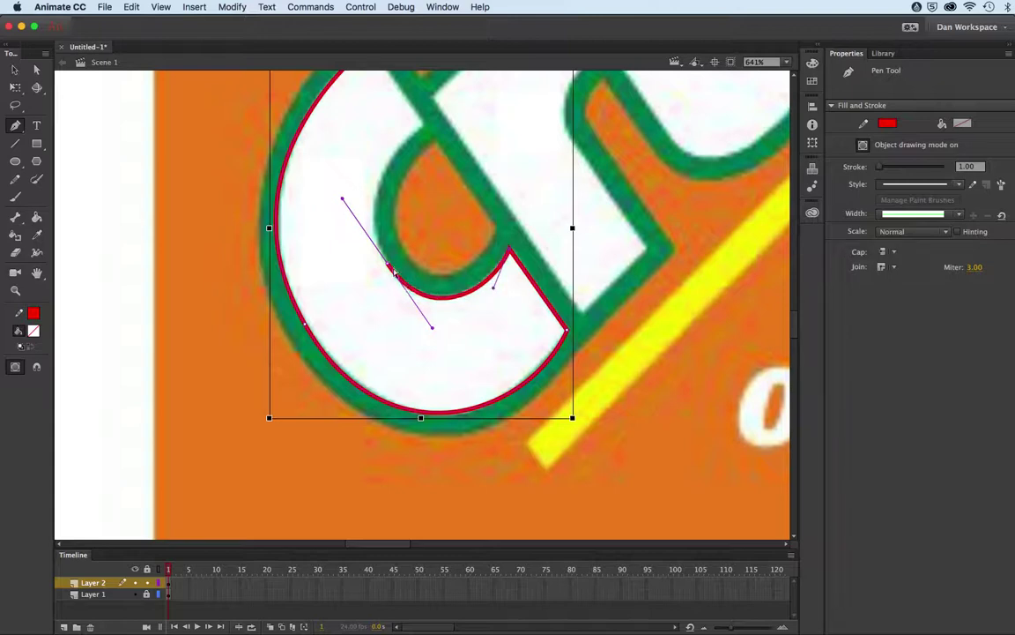
Trace the inner arc up to the C's top and close the outline at its start point.
drag(416, 128, 433, 125)
click(433, 125)
click(345, 201)
drag(368, 194, 399, 310)
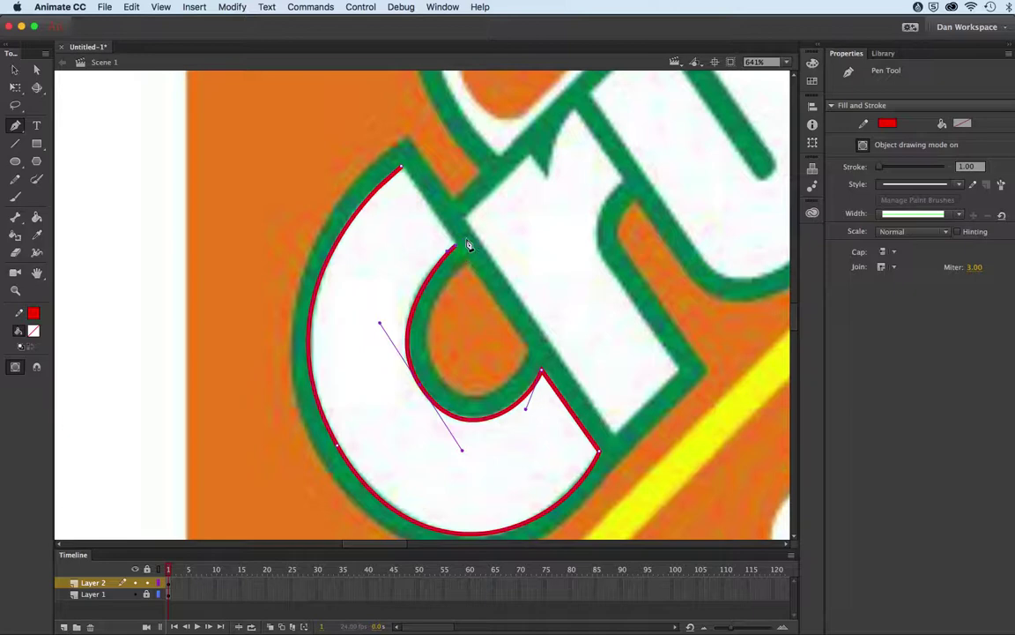
click(403, 171)
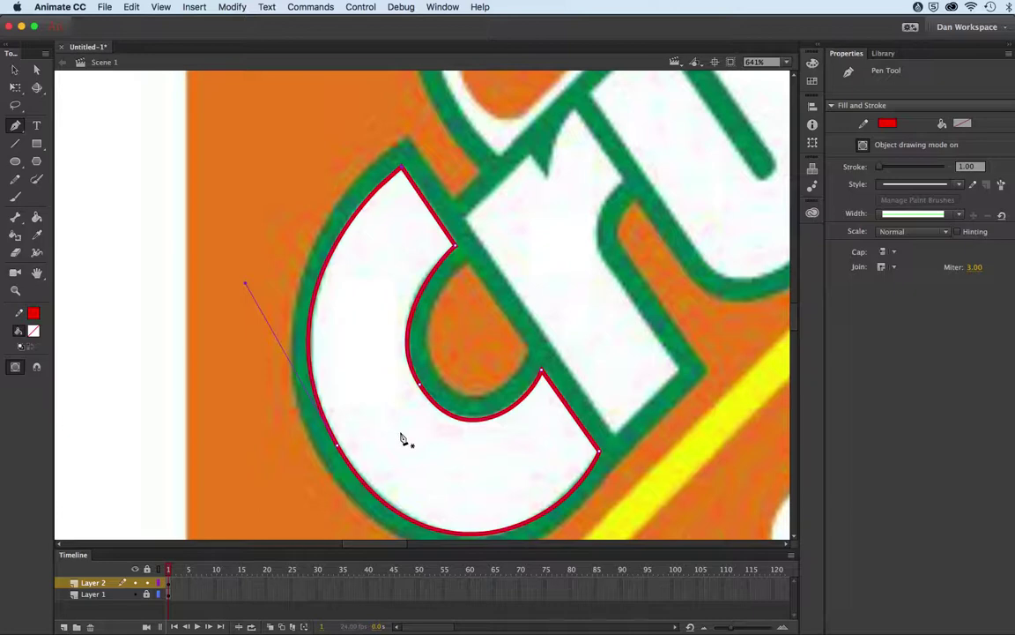
click(36, 218)
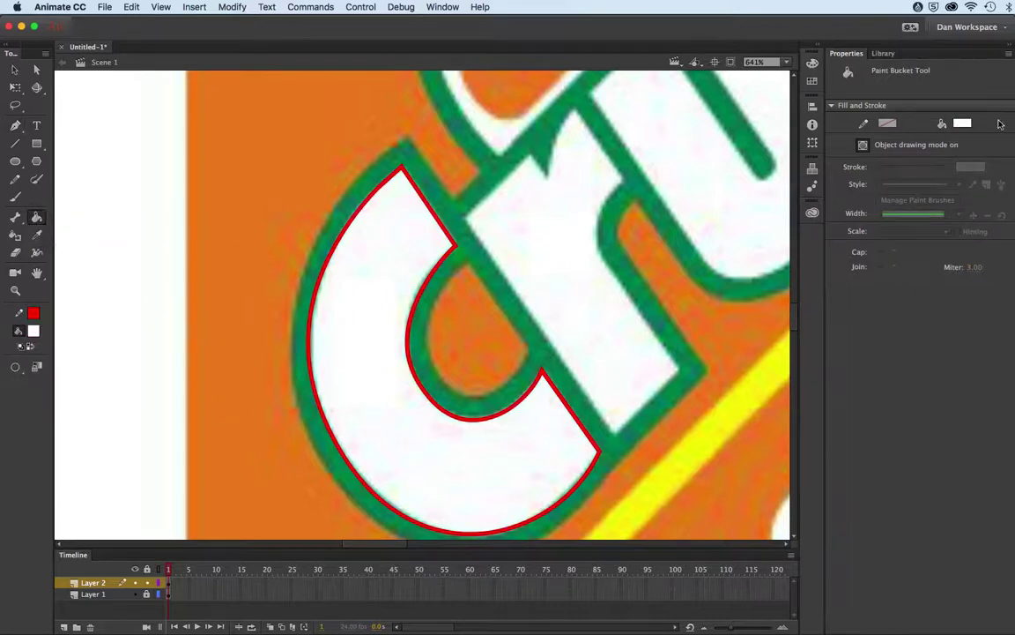
click(447, 457)
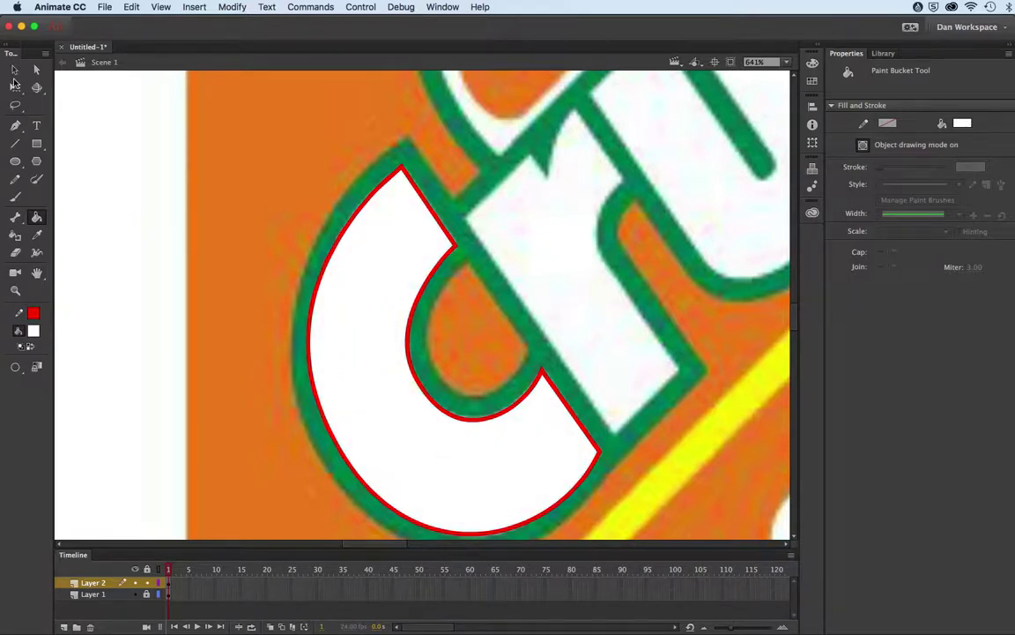
click(14, 70)
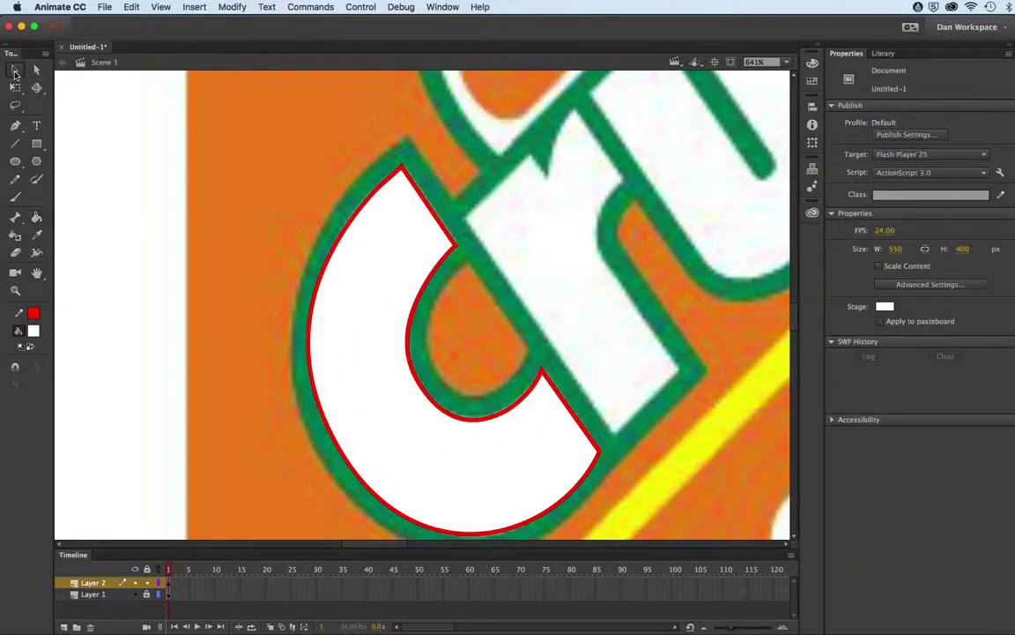
click(346, 389)
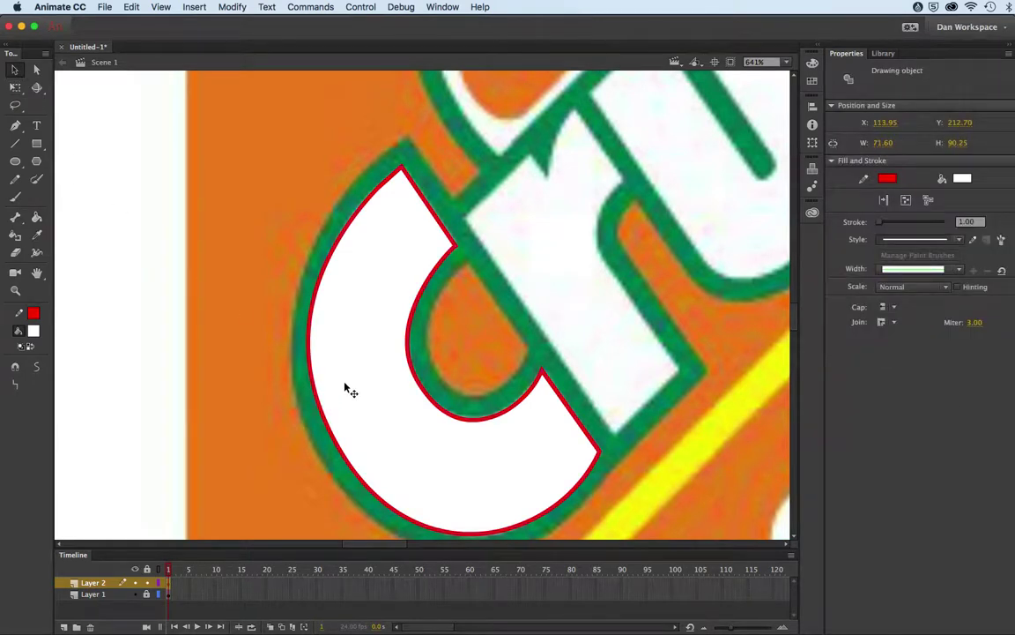
click(887, 180)
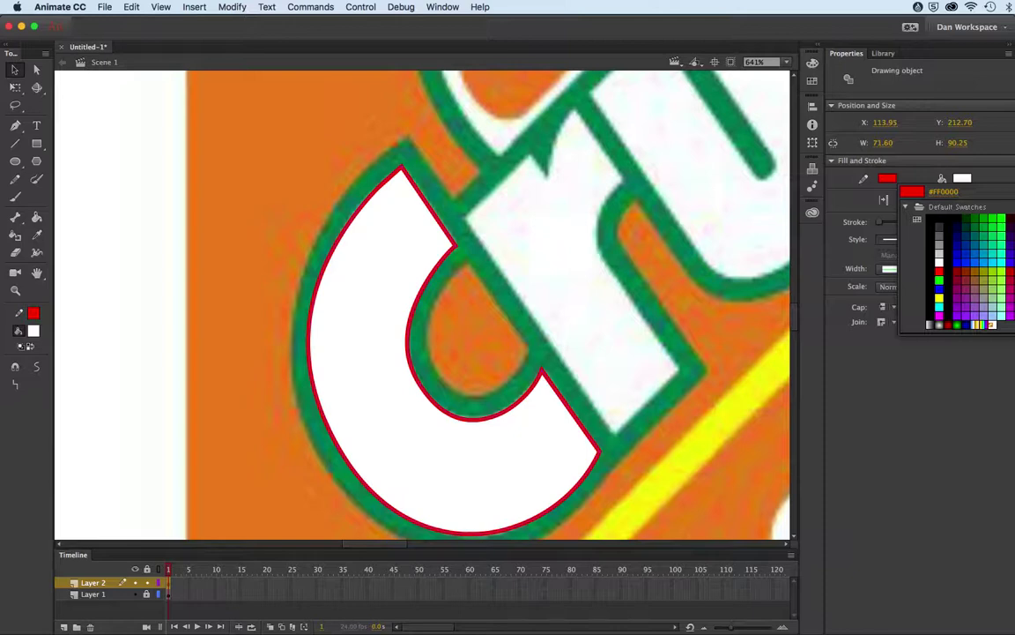
click(992, 324)
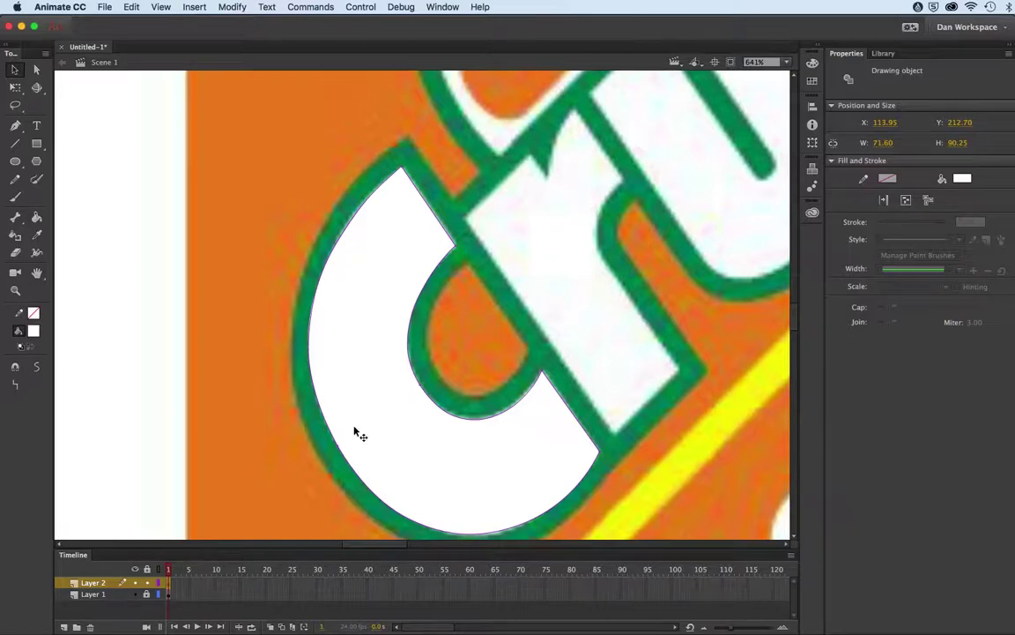
click(212, 173)
click(368, 333)
drag(399, 396, 377, 340)
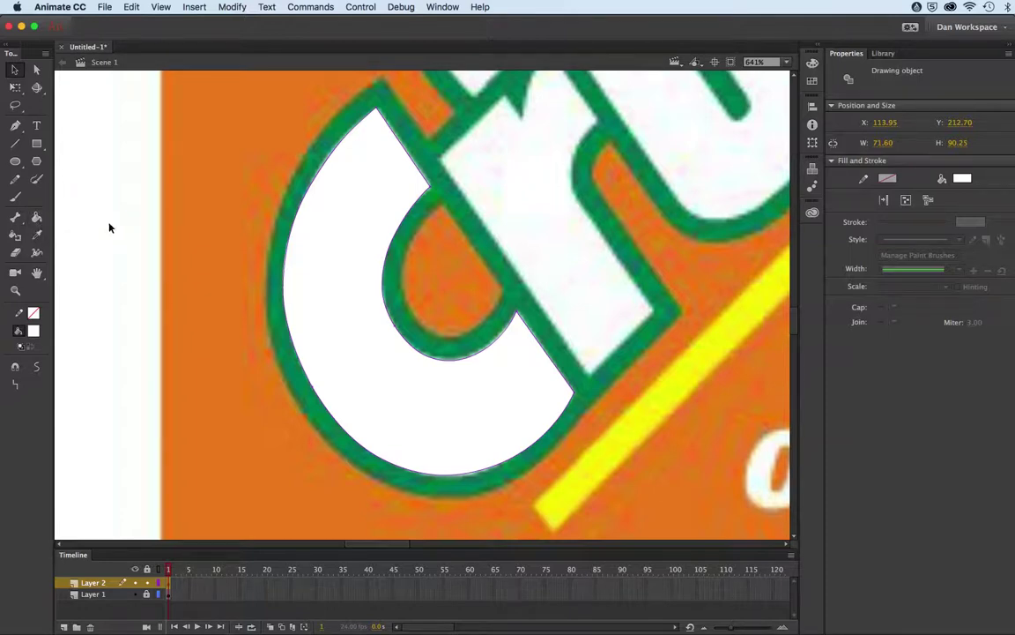
Add a red outline to the white C with the Ink Bottle Tool and set its stroke to 10.
click(15, 238)
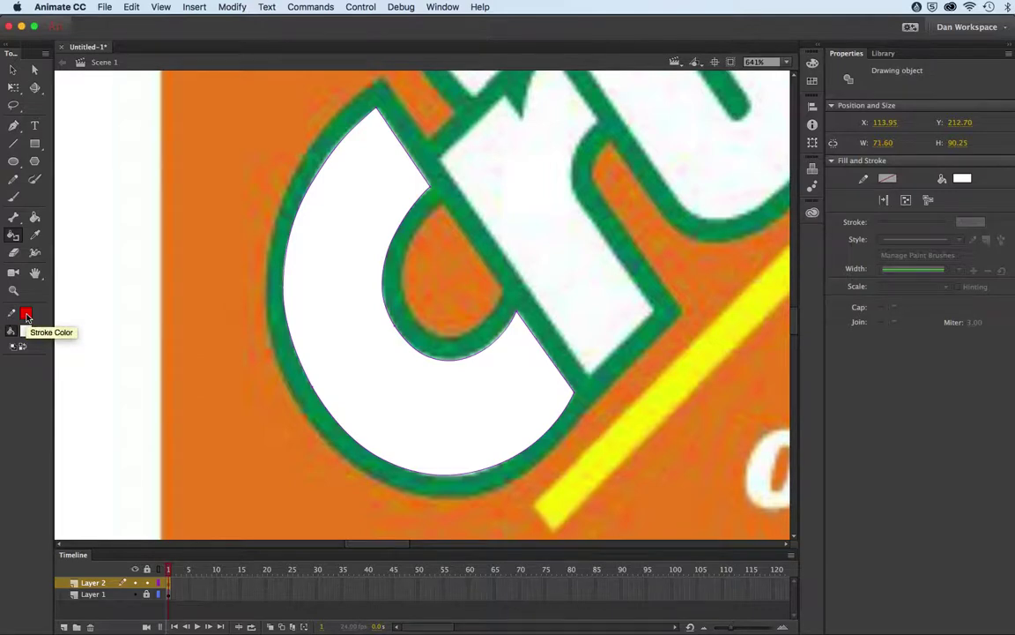
click(303, 209)
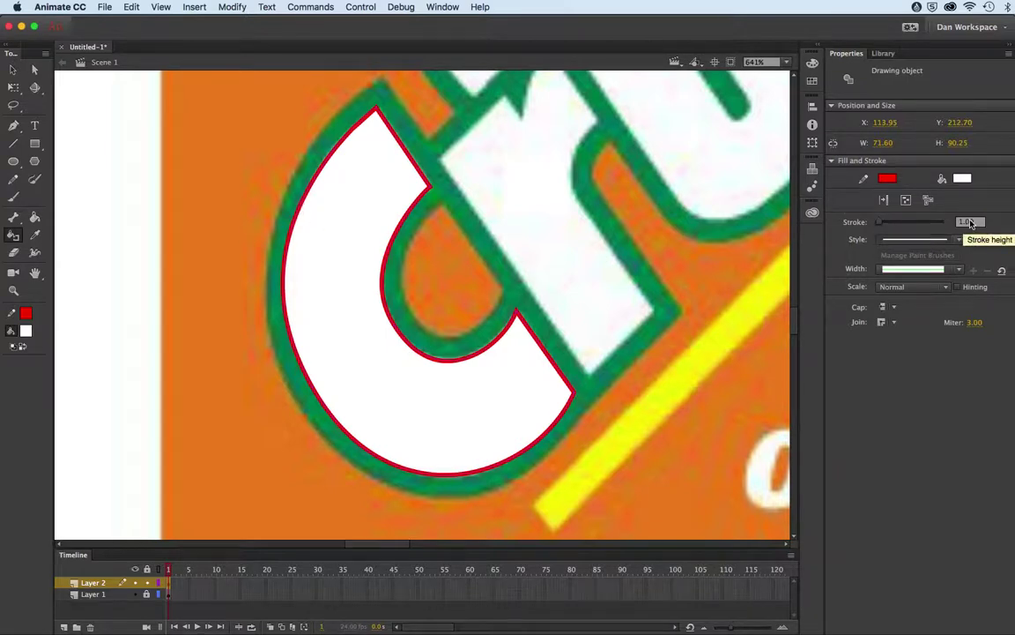
drag(870, 227, 882, 225)
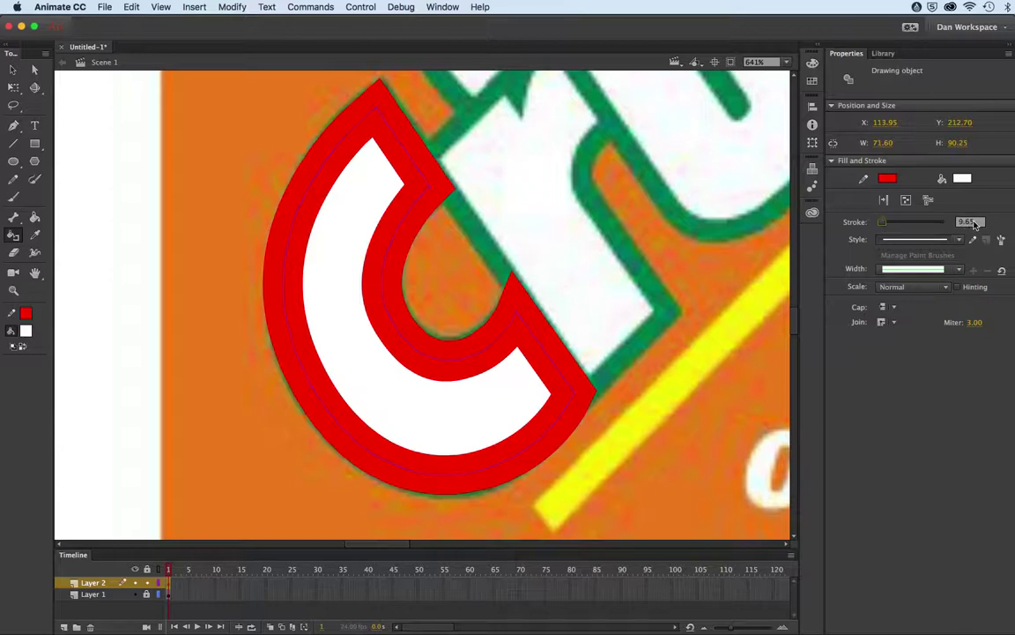
click(973, 223)
text(10)
key(Return)
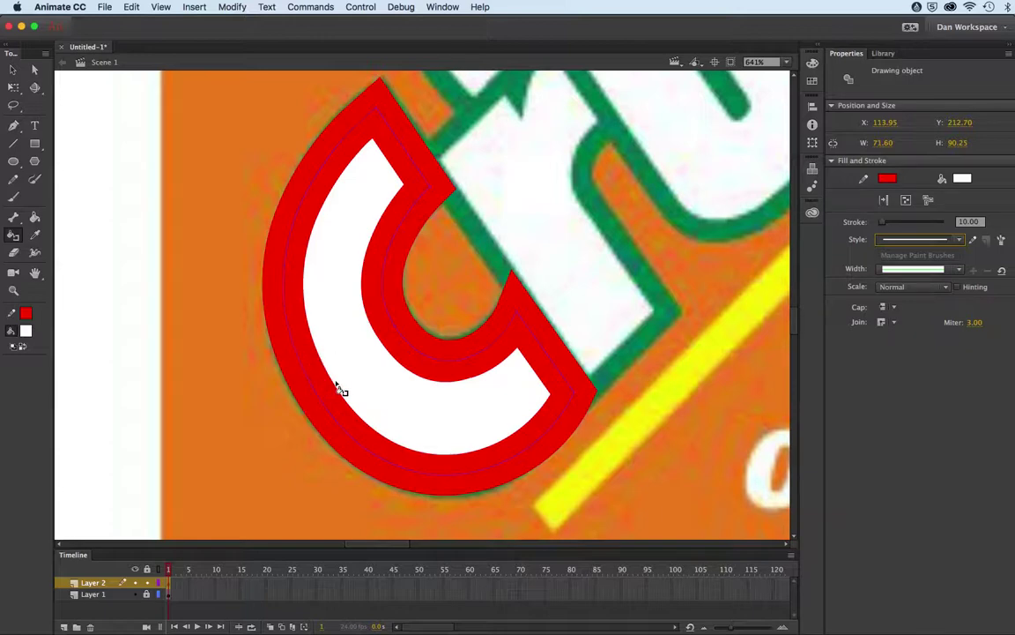
Copy the outlined C and paste it in place on top of the original.
click(15, 71)
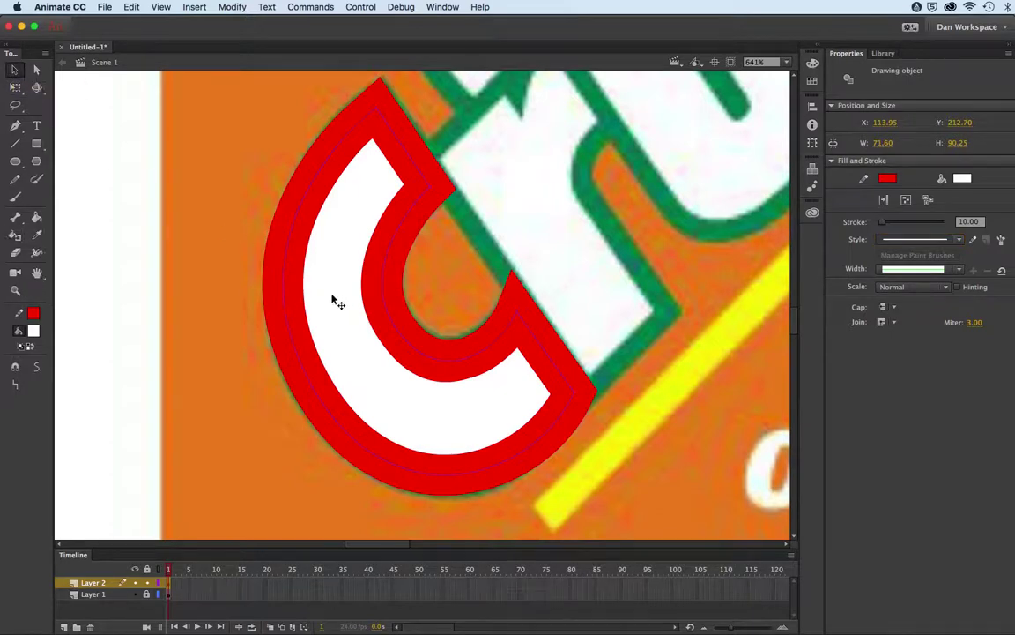
click(131, 7)
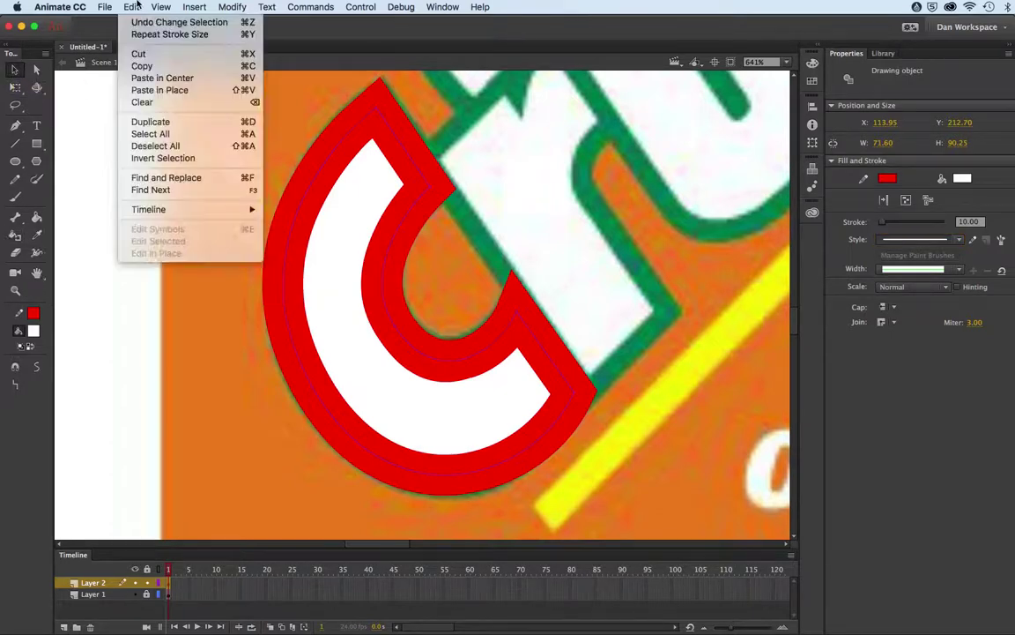
click(139, 67)
click(132, 7)
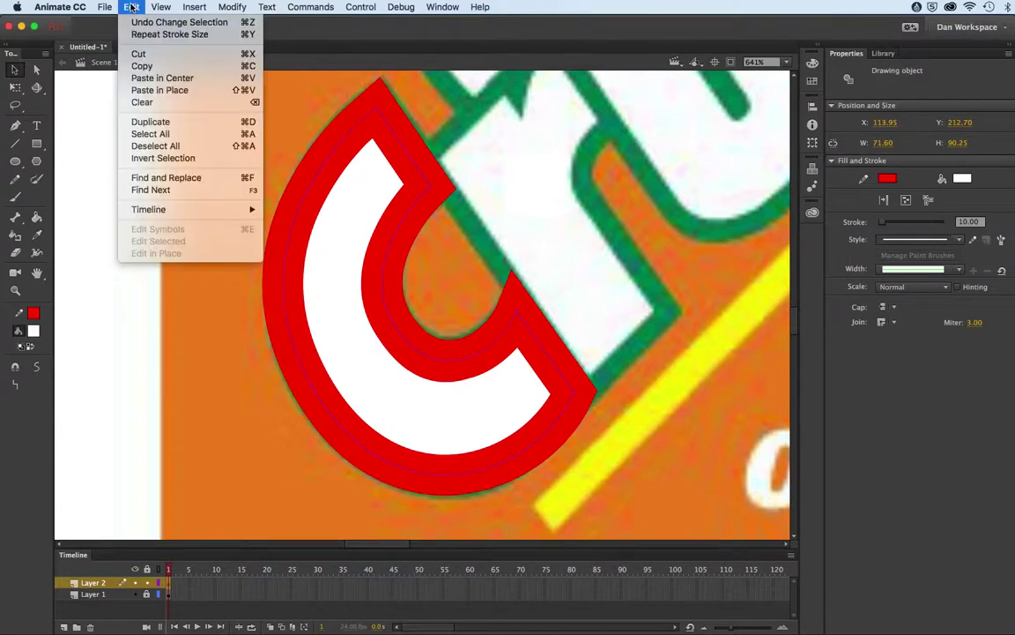
click(151, 91)
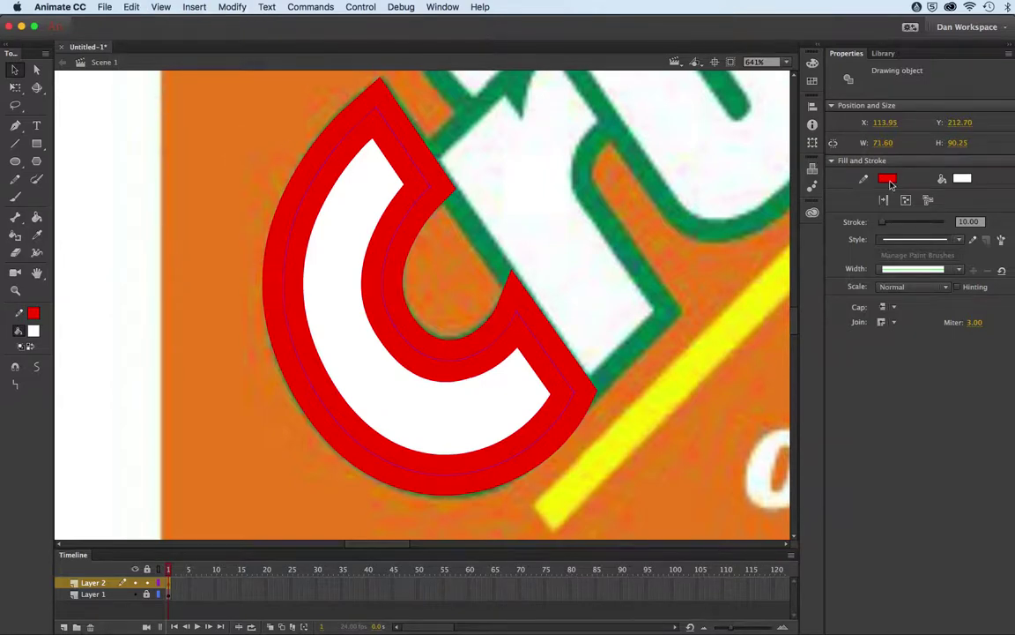
Set the copy's stroke colour to none, then reselect the top C copy.
click(889, 181)
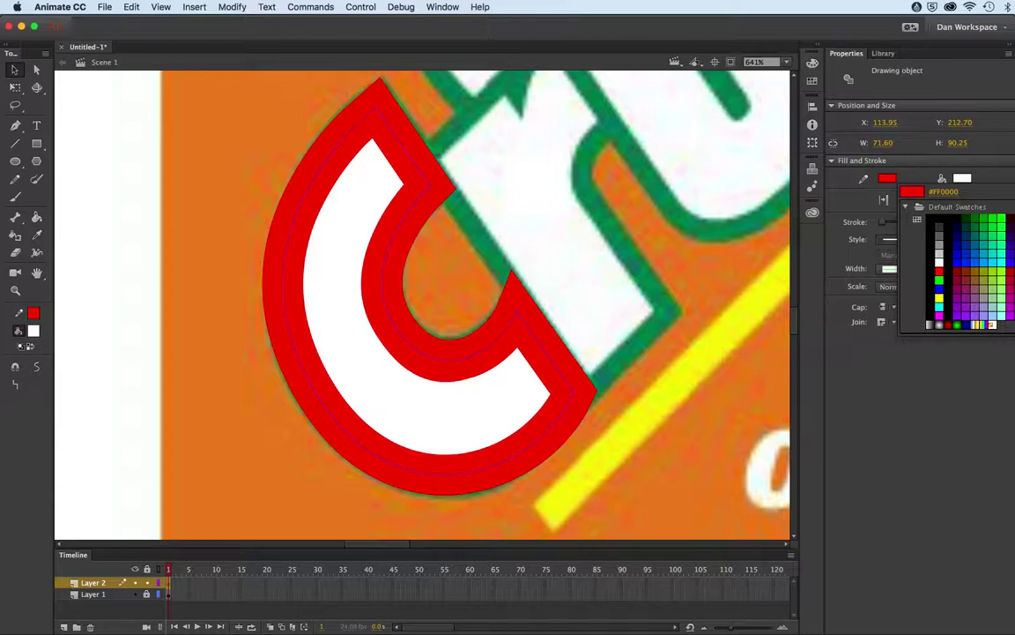
click(997, 191)
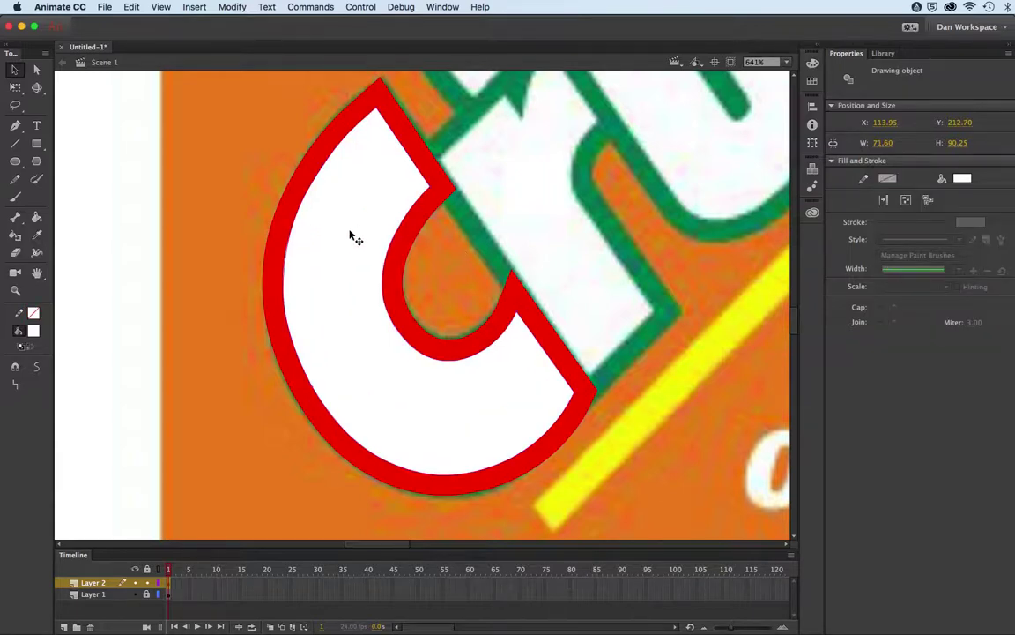
click(212, 253)
click(343, 333)
drag(371, 356, 246, 353)
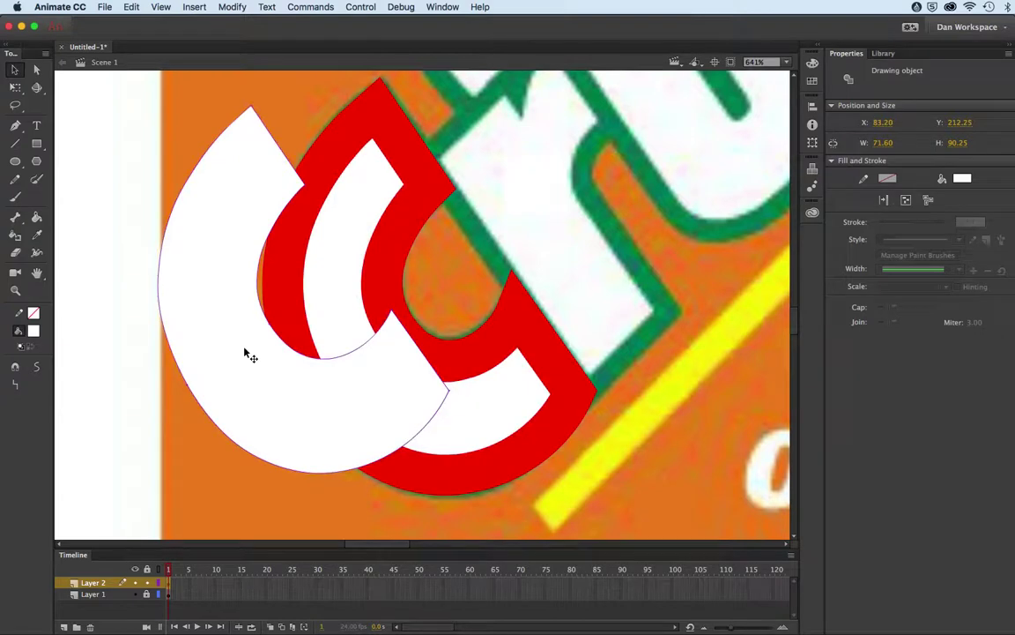
key(super+z)
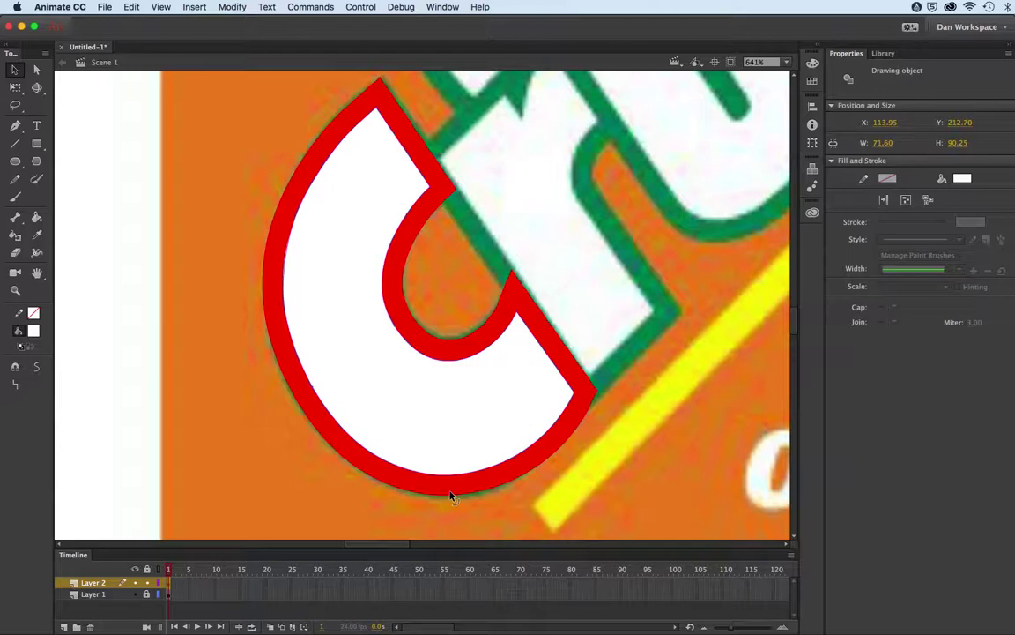
key(super+minus)
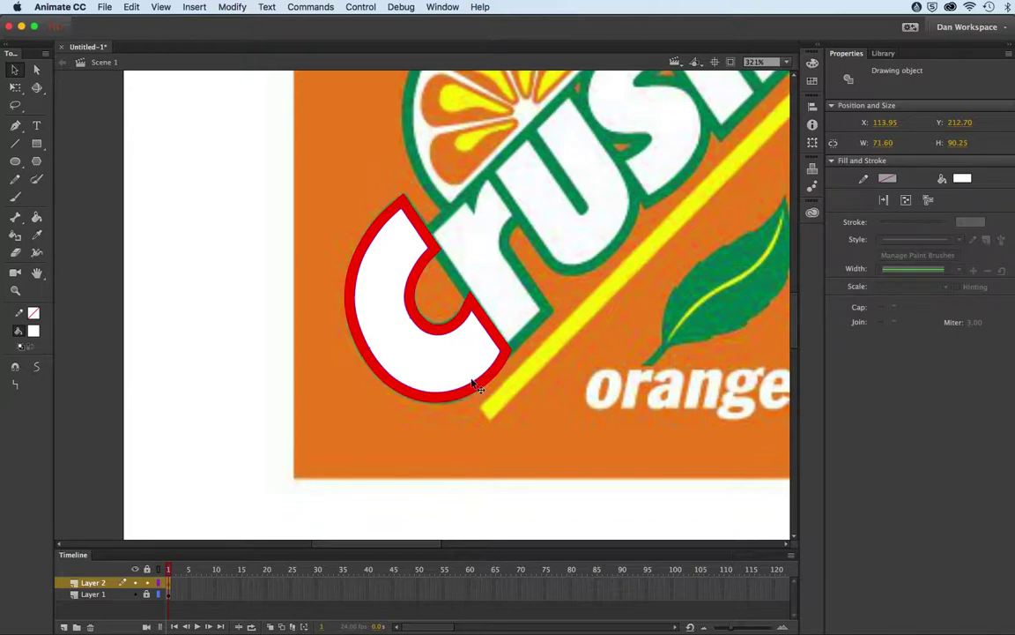
click(416, 443)
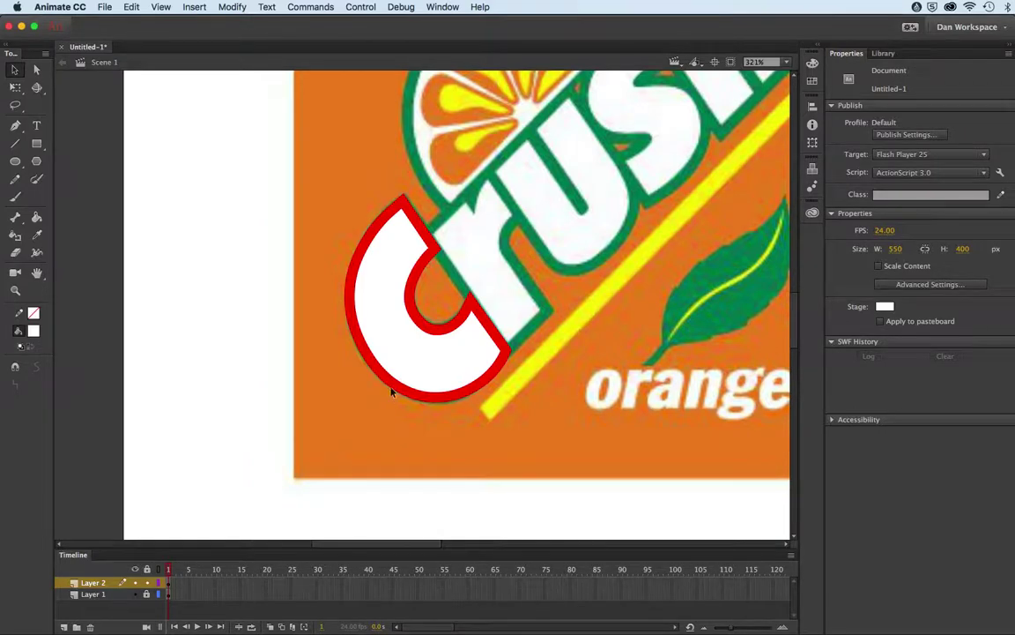
click(403, 328)
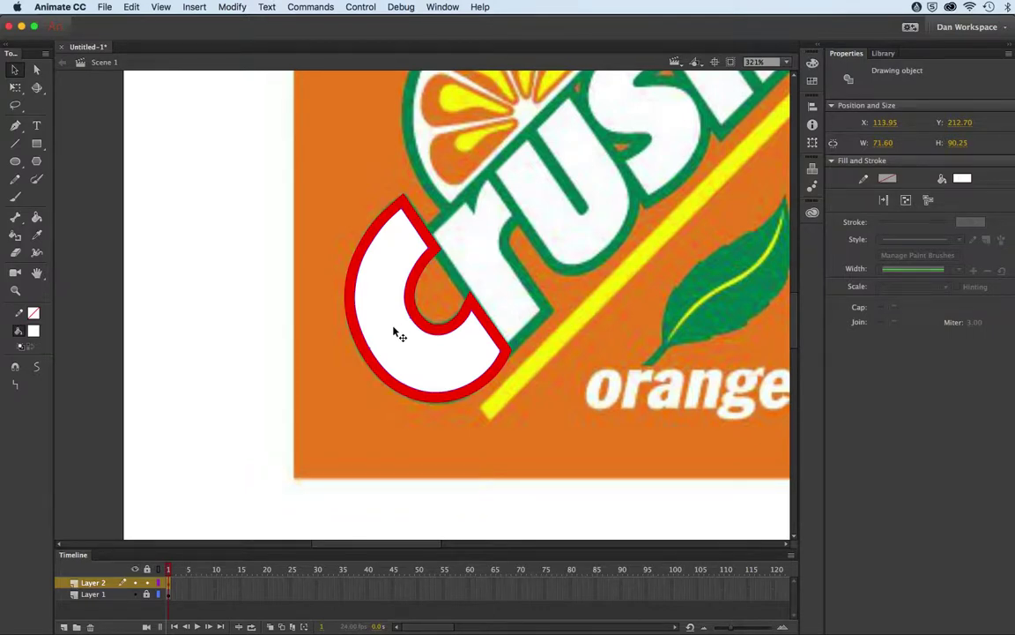
Send the plain white C backward so it sits behind the red-outlined C.
click(231, 7)
mouse_move(243, 174)
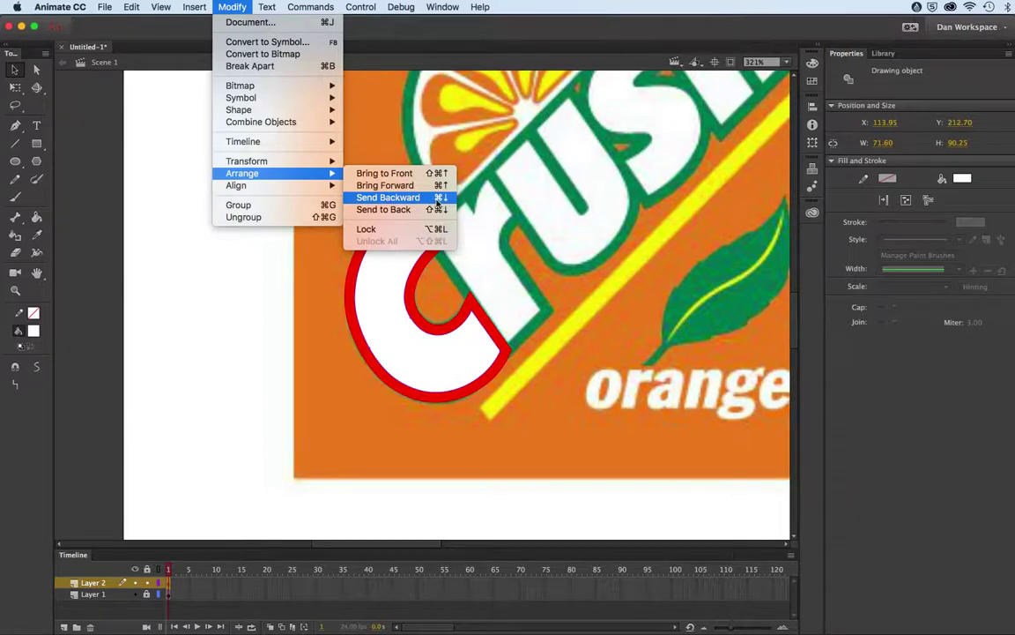
click(155, 147)
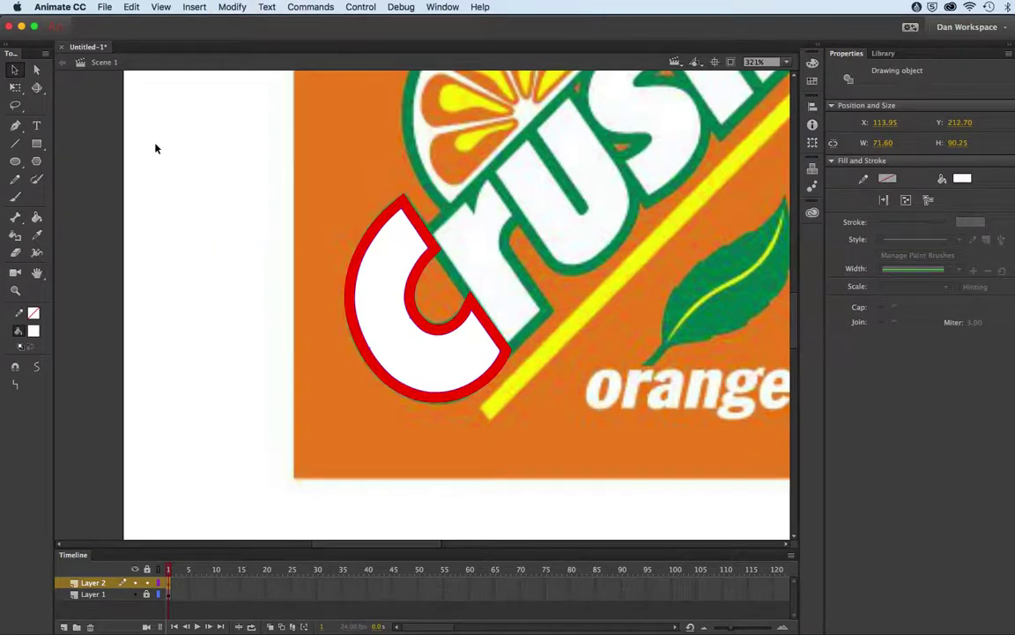
key(super+shift+Up)
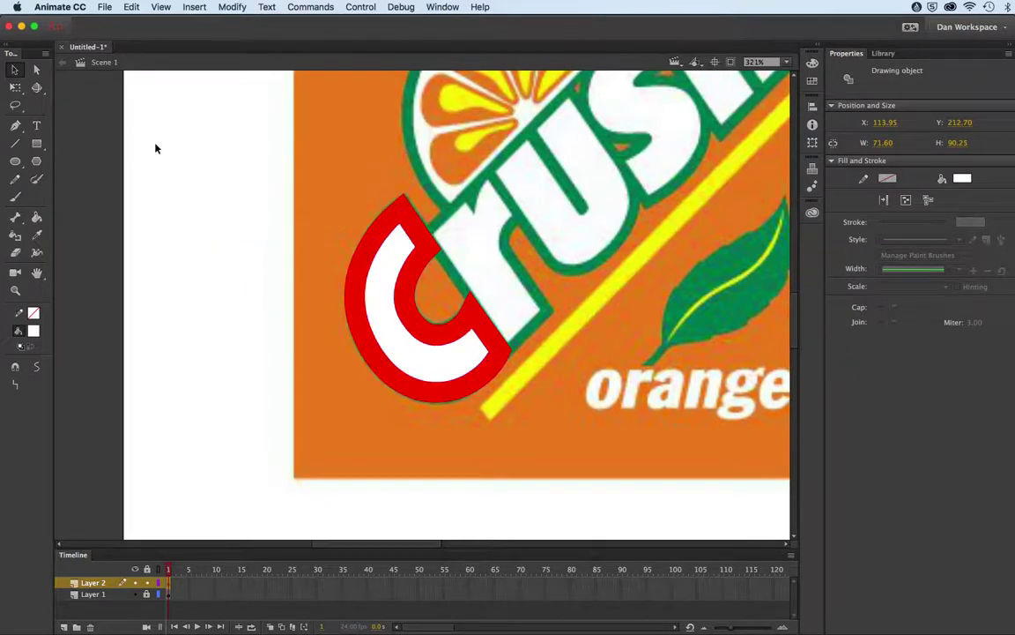
Change the outlined C's stroke to dark green at 10 points, then deselect to check the result.
click(389, 325)
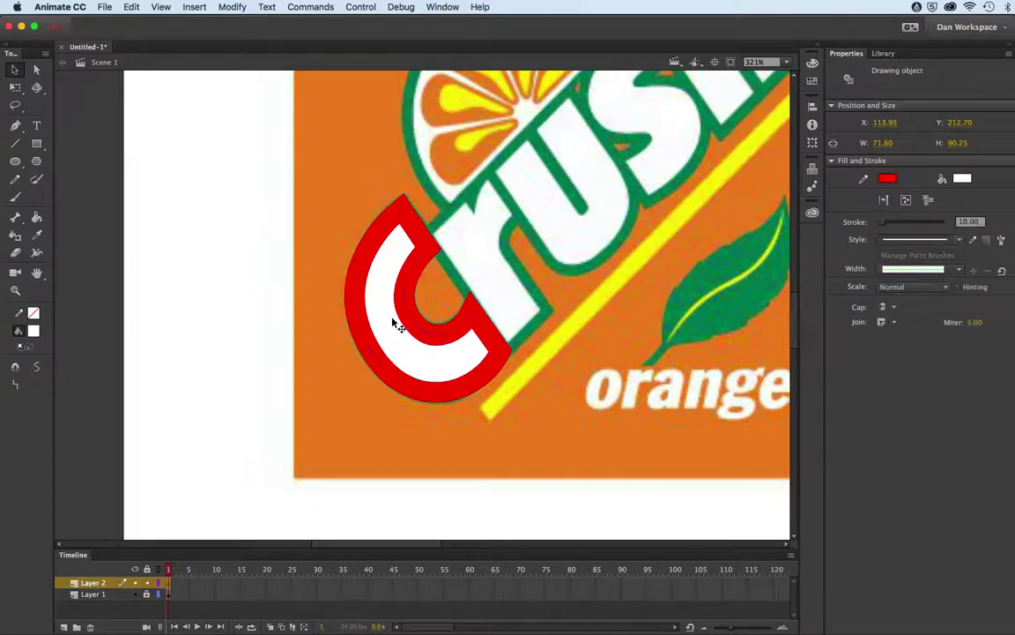
click(887, 179)
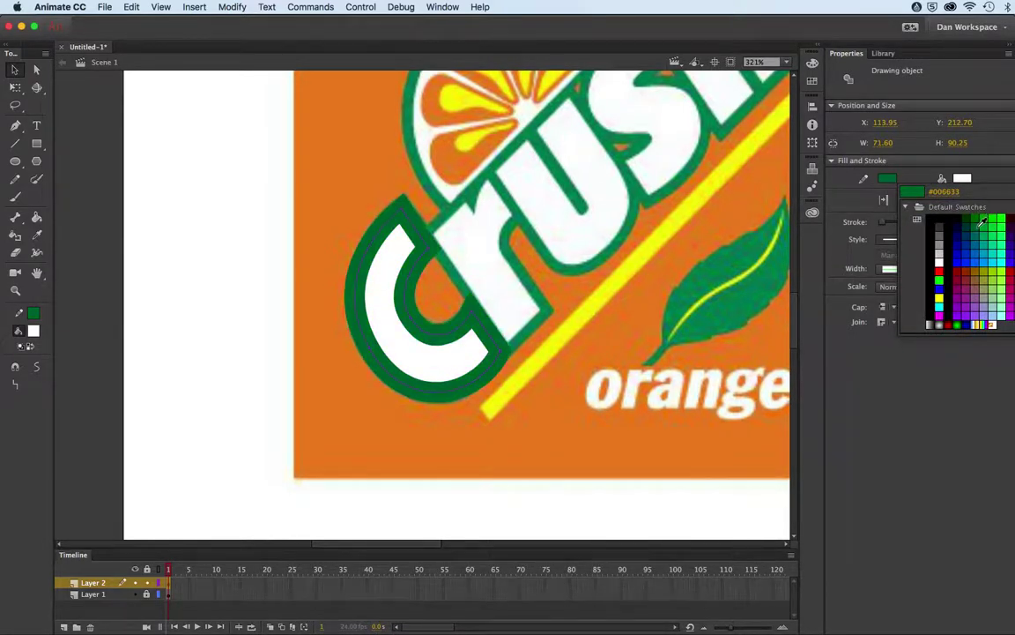
click(977, 222)
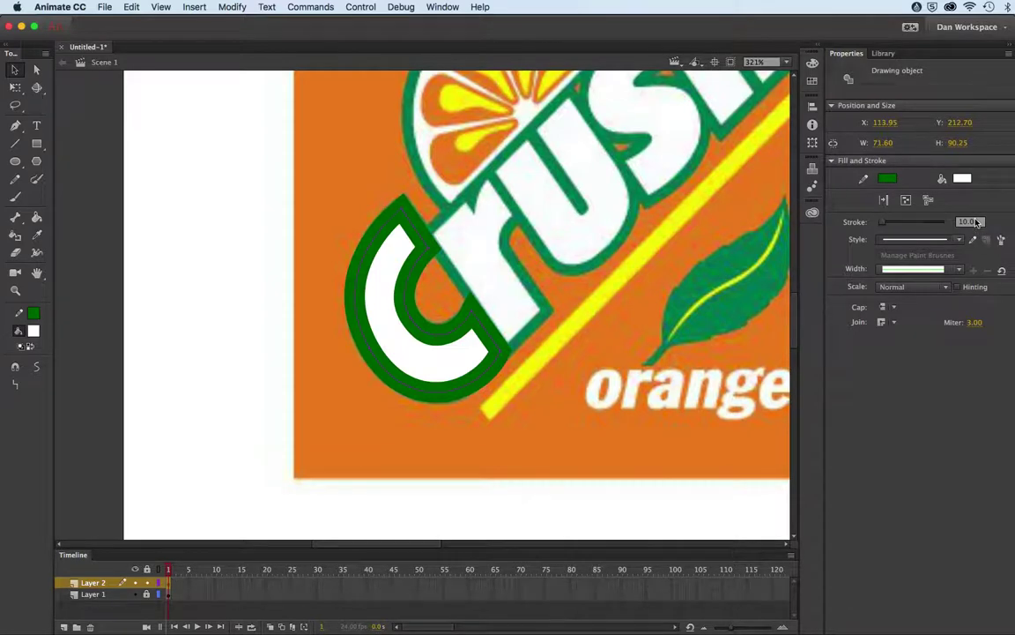
drag(976, 222, 976, 222)
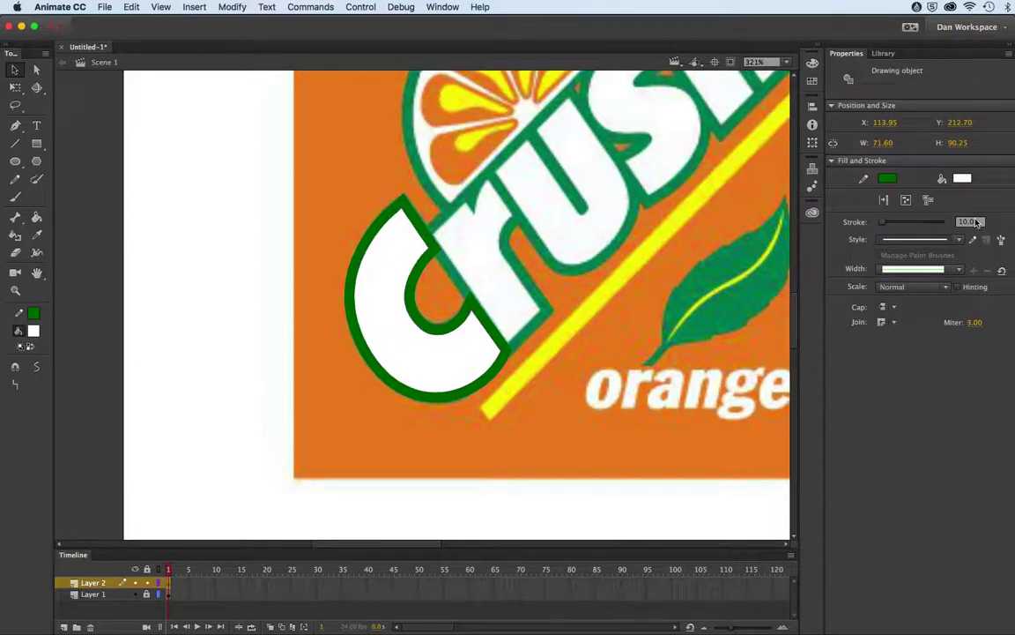
click(242, 180)
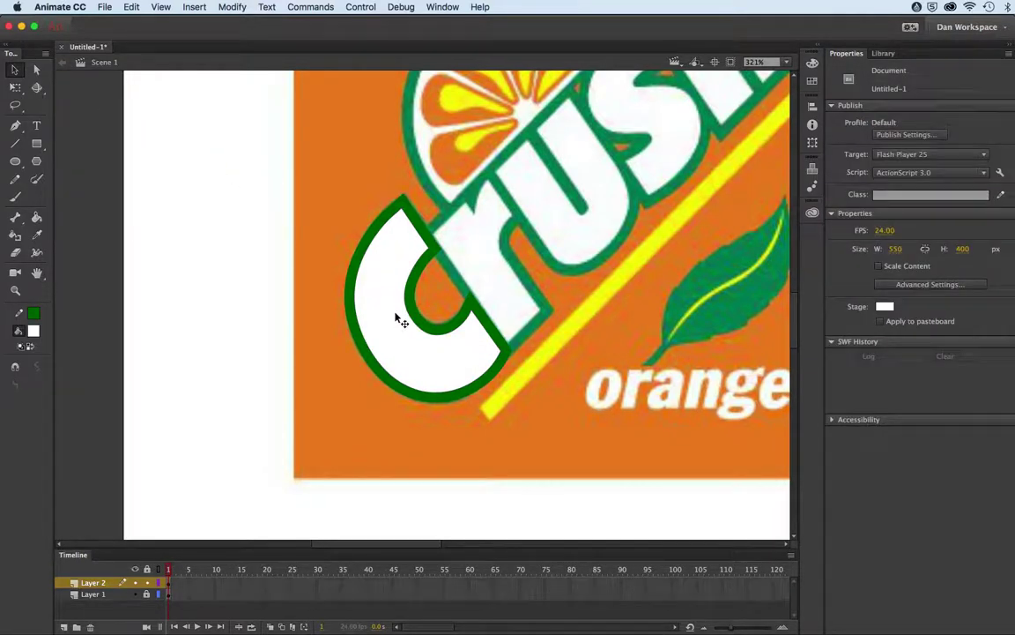